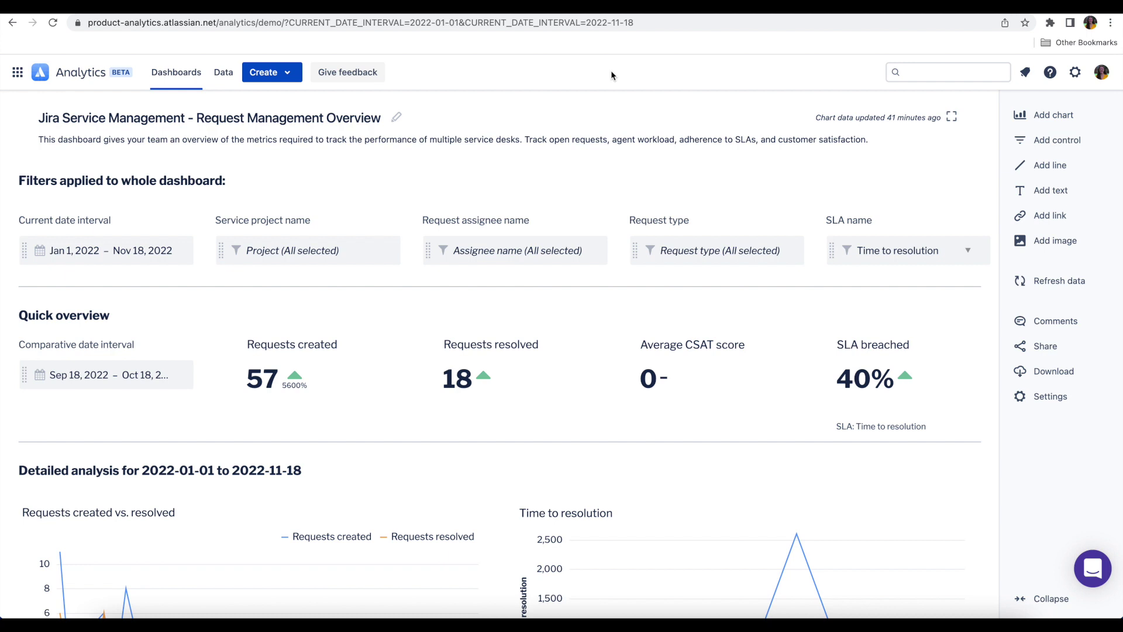
Step: Select the Request Management Overview dashboard URL in the browser address bar
click(642, 22)
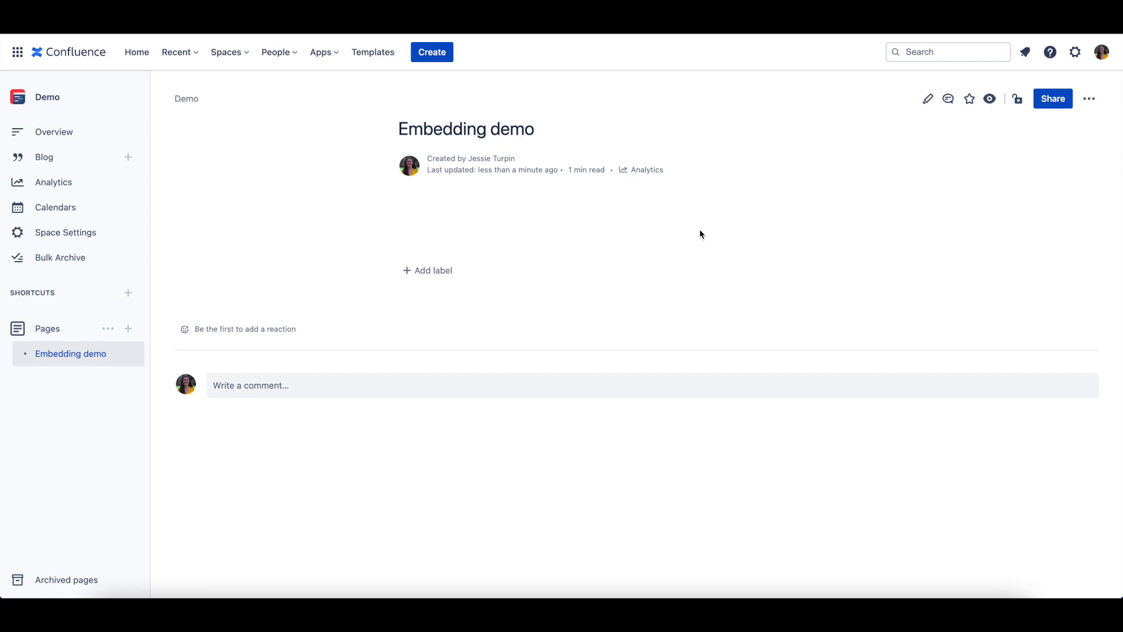
Step: Open the empty 'Embedding demo' page in the editor
click(927, 98)
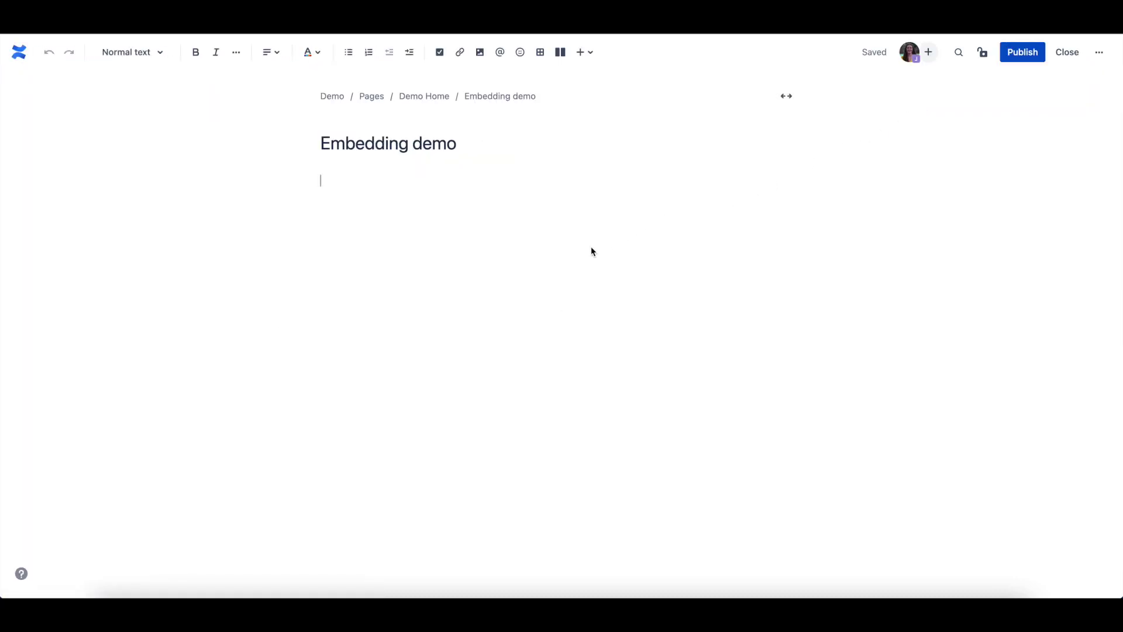
Step: Paste the Request Management Overview dashboard link into the page body and add an empty line above it
key(ctrl+v)
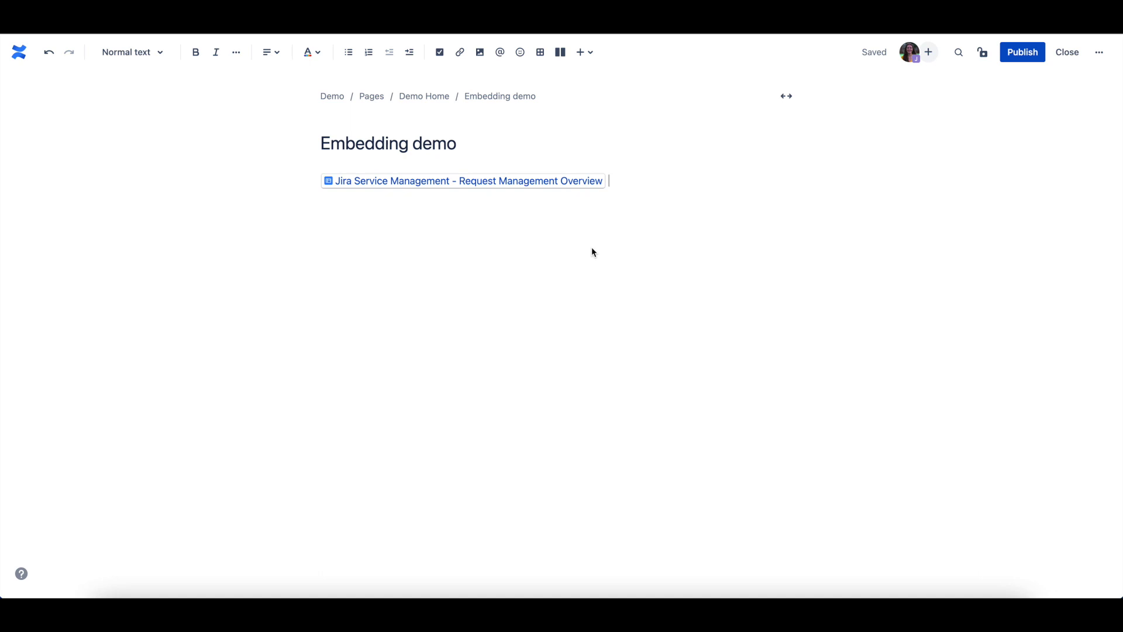
key(Return)
Step: Switch the dashboard link to Card view, showing title, update time and thumbnail
click(408, 204)
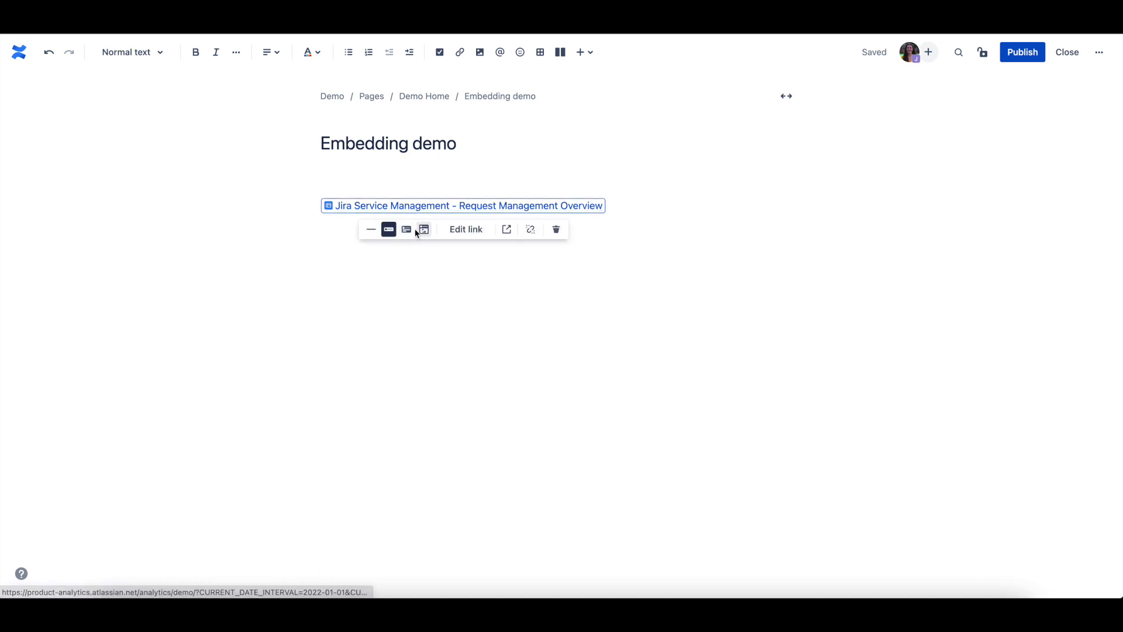
click(406, 228)
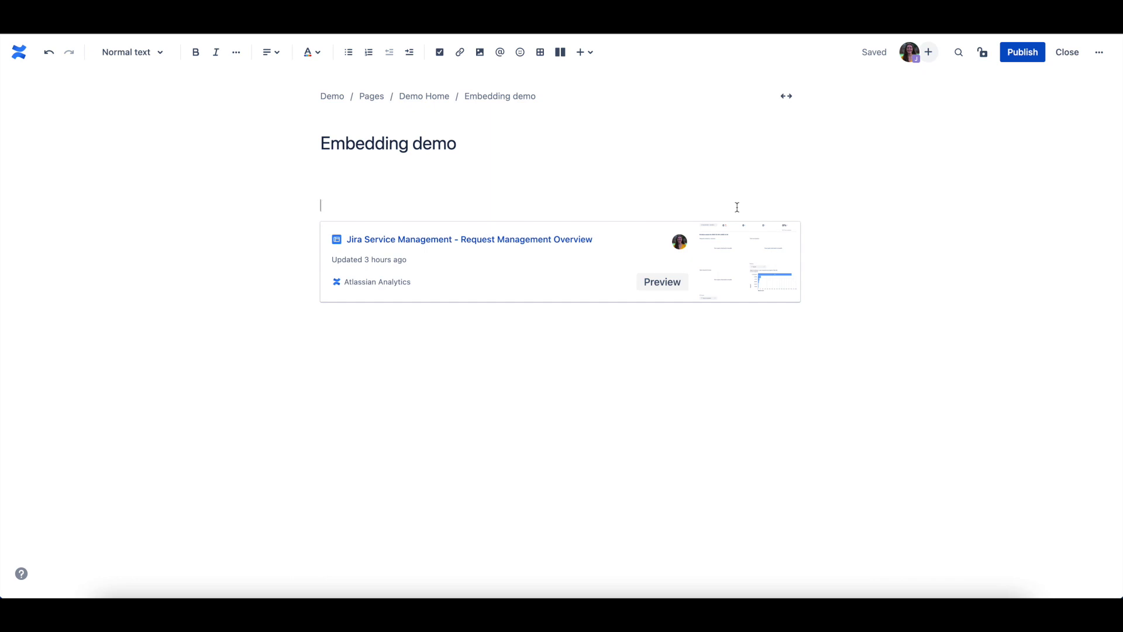
click(525, 282)
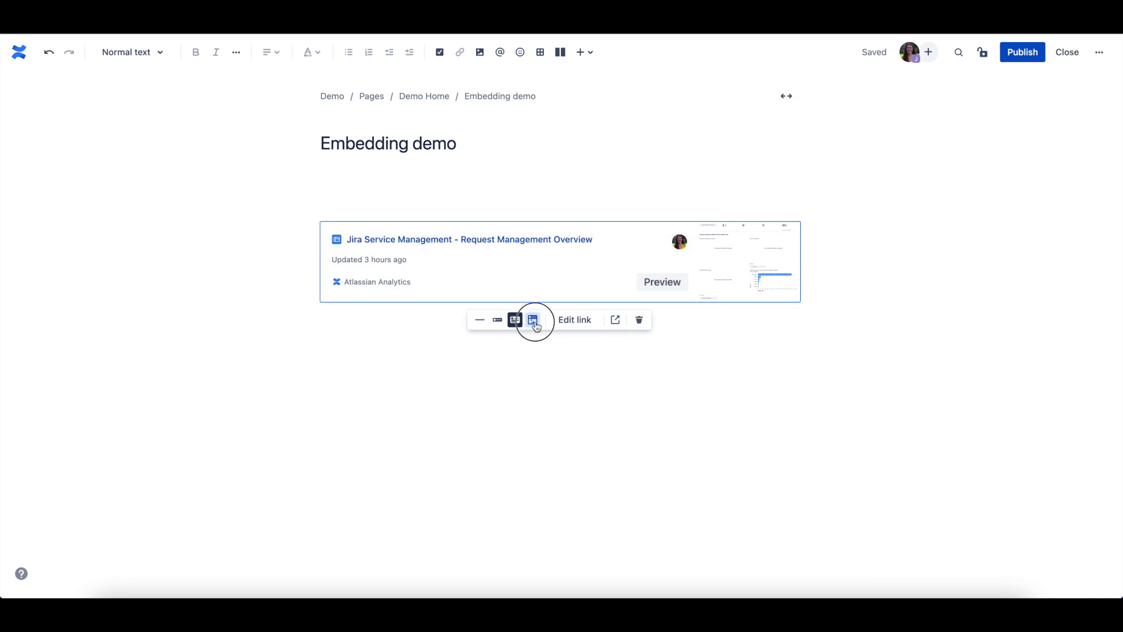
Step: Change the dashboard card to Embed view and publish the 'Embedding demo' page
click(534, 317)
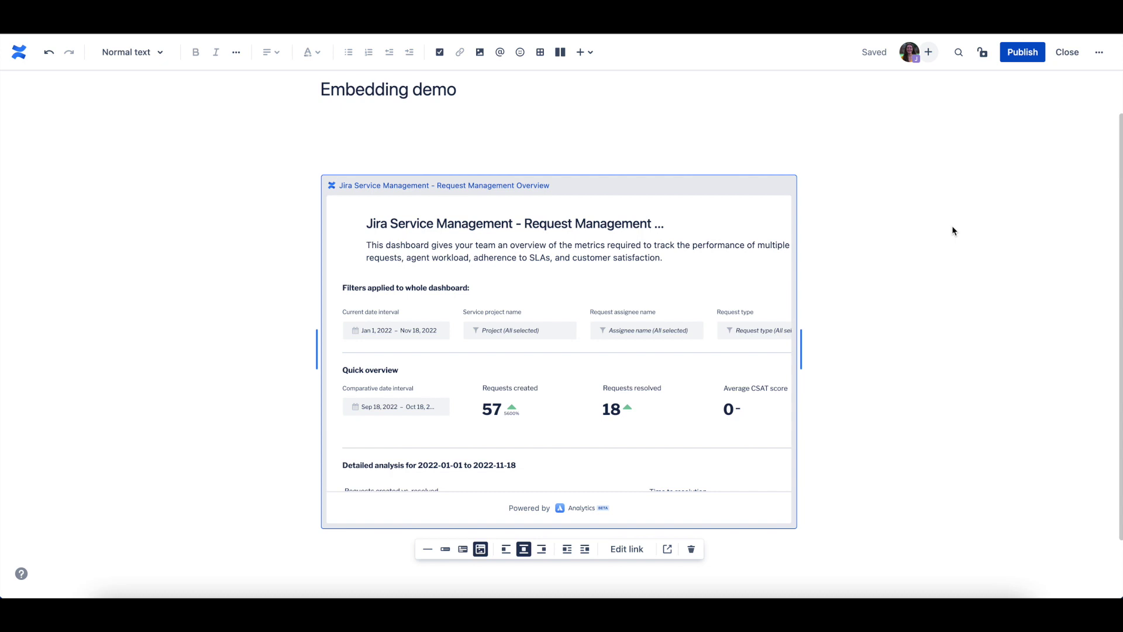
scroll(931, 258, down, 1)
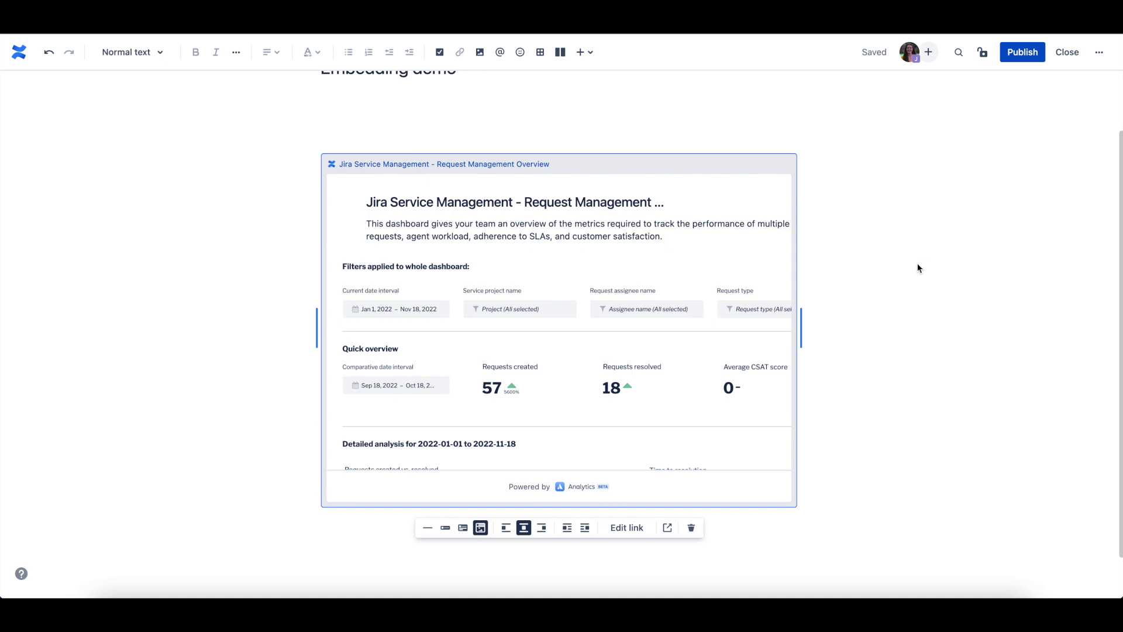
click(1022, 52)
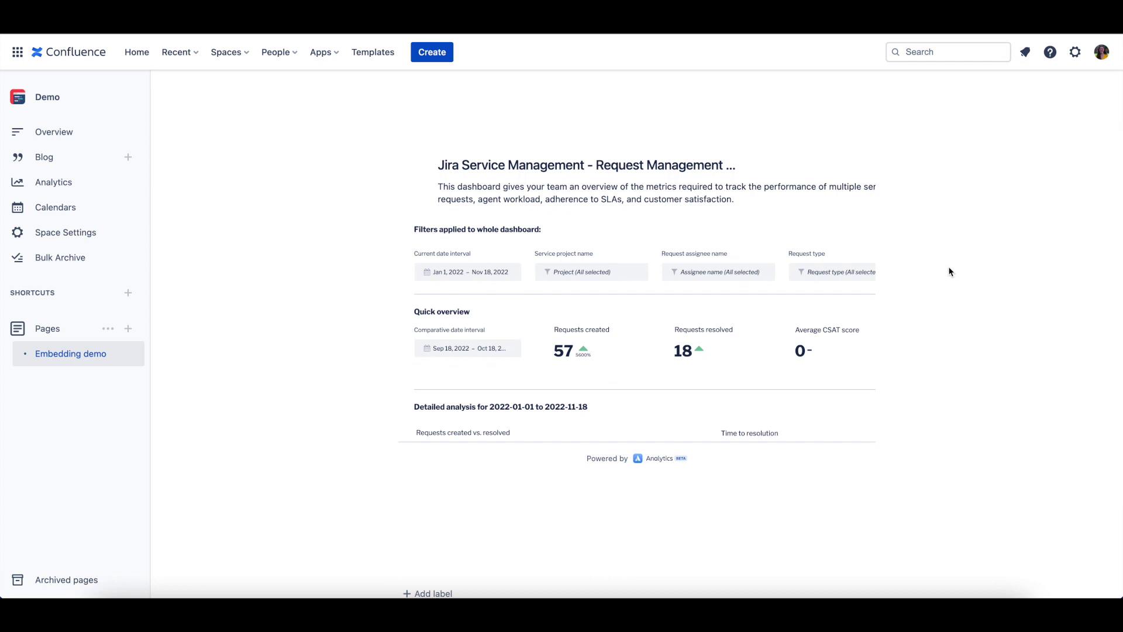
scroll(847, 296, down, 3)
scroll(846, 296, down, 3)
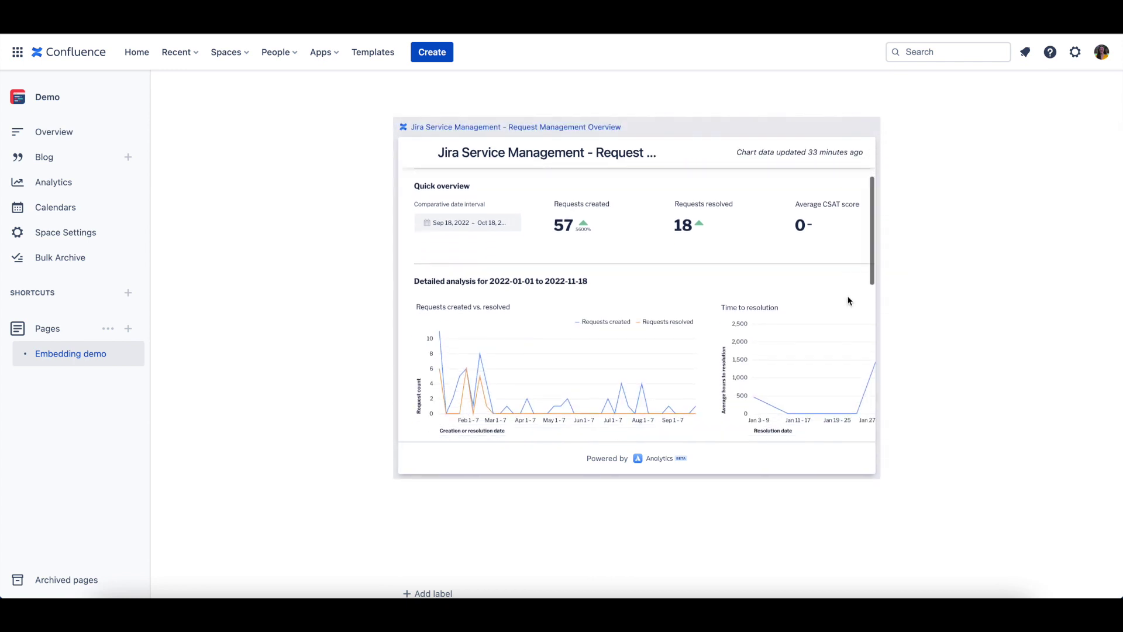
scroll(846, 298, down, 2)
scroll(848, 300, down, 3)
scroll(848, 300, down, 3)
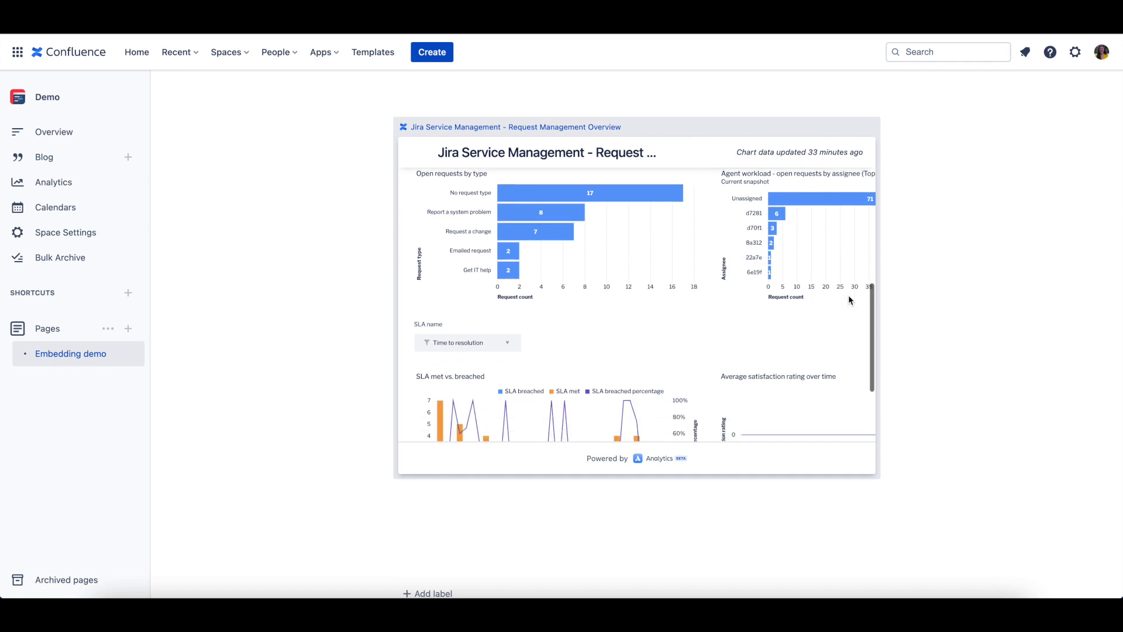
scroll(848, 301, down, 2)
scroll(848, 300, down, 2)
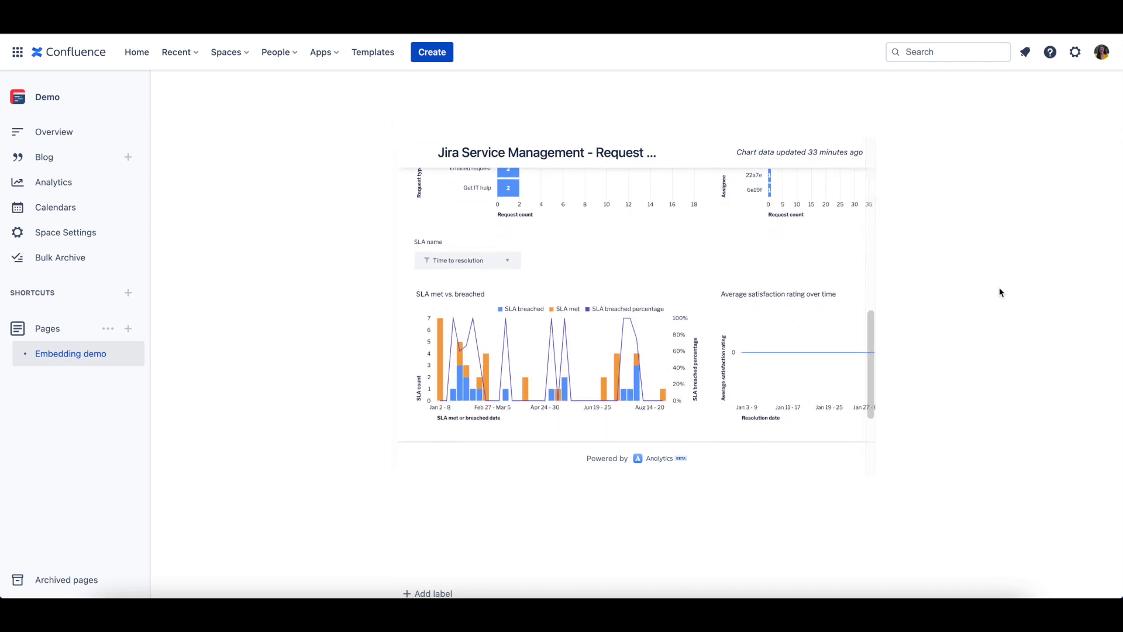